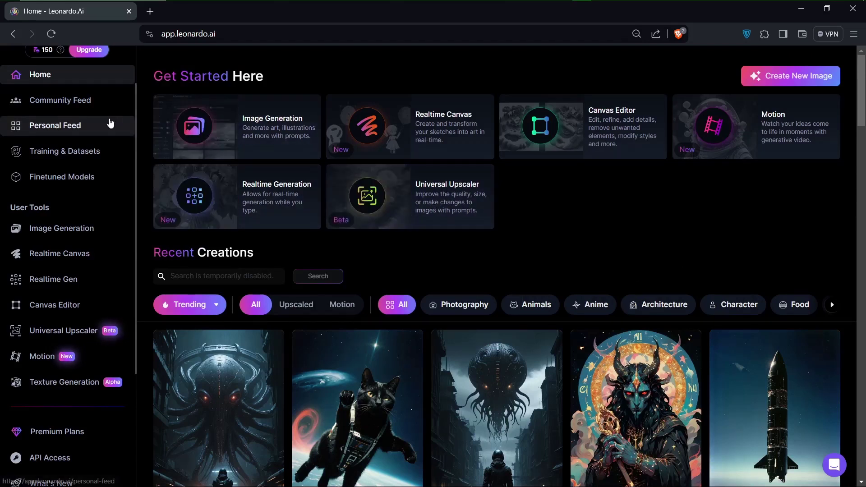
Step: Open the AI Image Generation page from its card
scroll(110, 123, "up", 2)
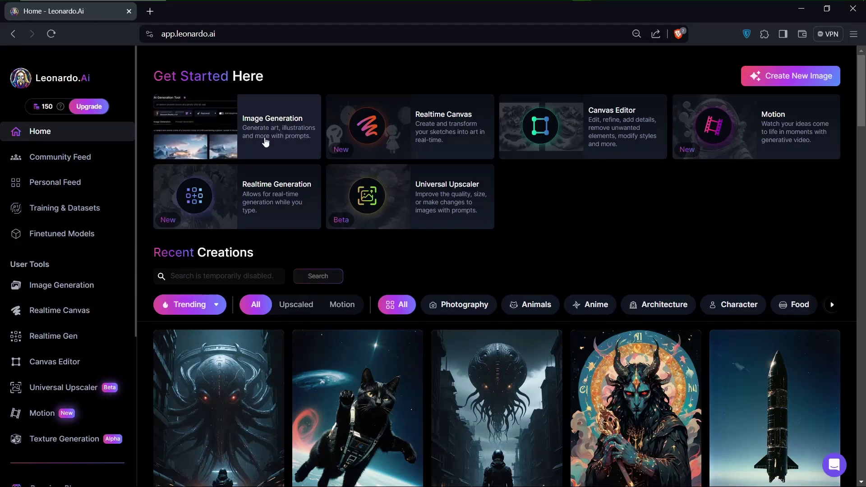
left_click(248, 134)
scroll(44, 361, "down", 6)
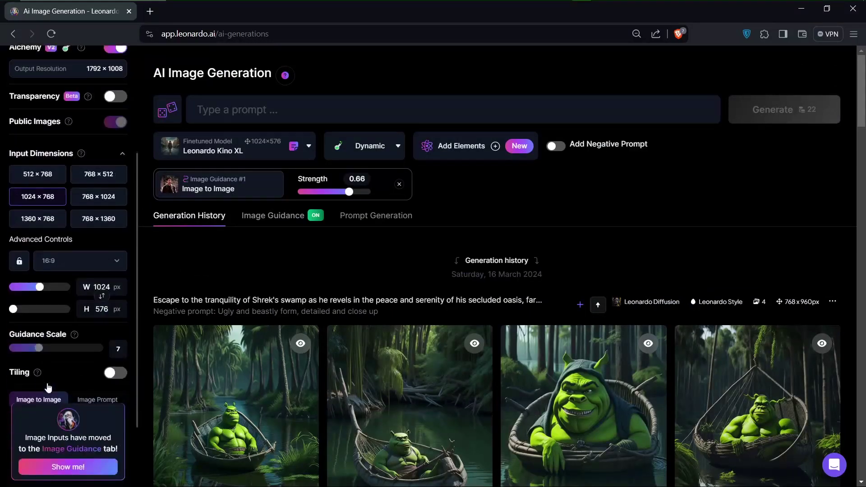
scroll(43, 357, "up", 6)
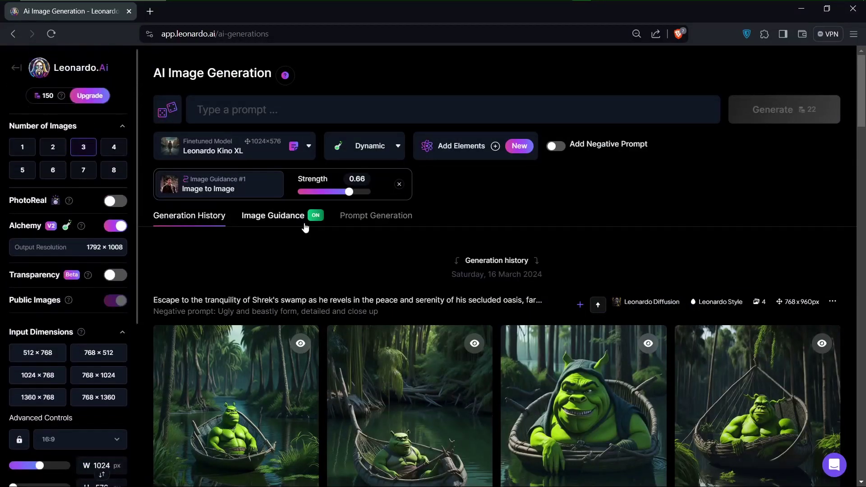
Step: Delete the previous source image under Image Guidance, switching guidance off
left_click(281, 223)
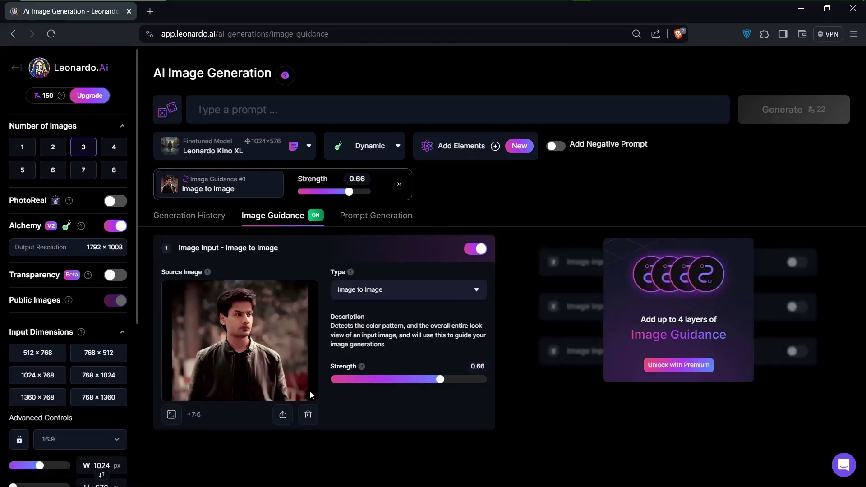
left_click(308, 414)
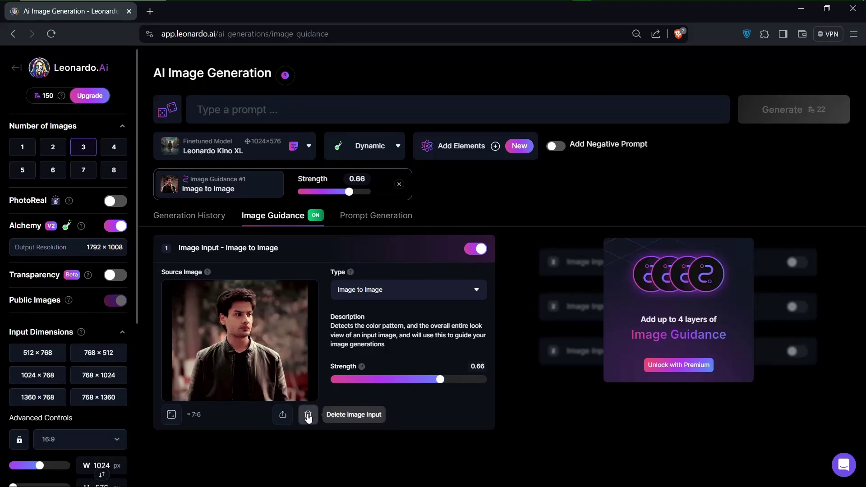
left_click(309, 418)
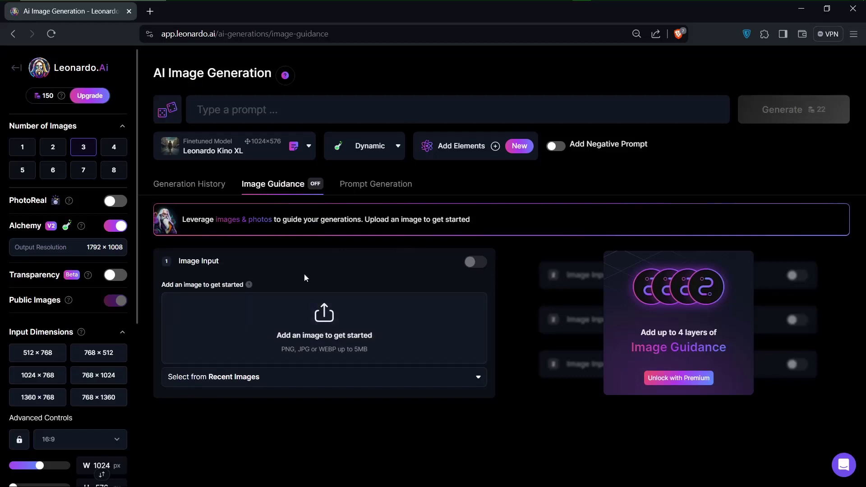
Step: Upload the photo of the man in a leather jacket as the Image to Image source
left_click(275, 340)
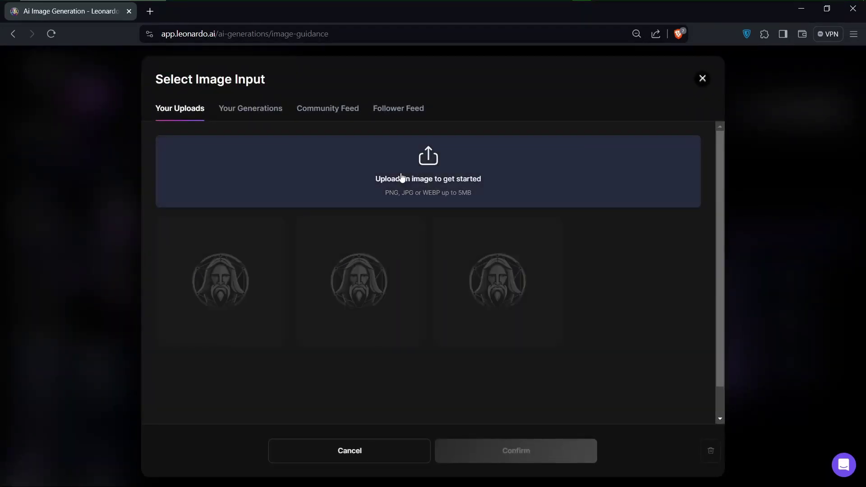
left_click(418, 178)
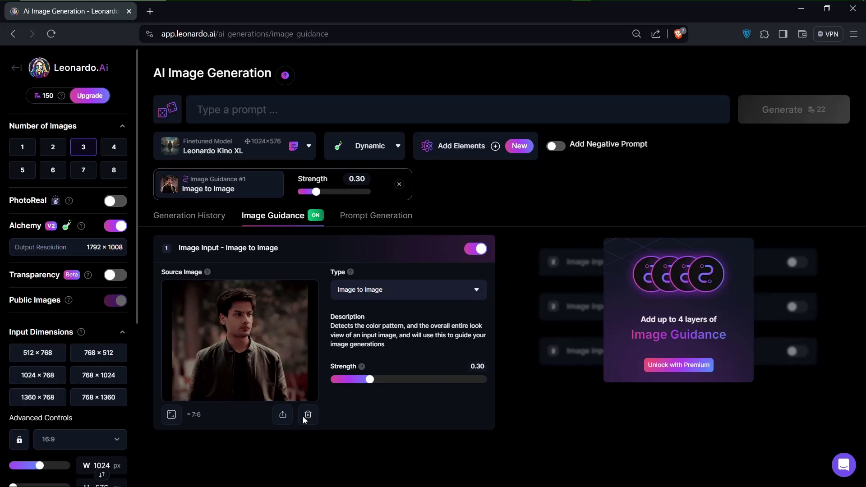
Step: Raise guidance strength to 0.72 and switch the model from Leonardo Kino XL to DreamShaper v6
left_click_drag(370, 379, 453, 380)
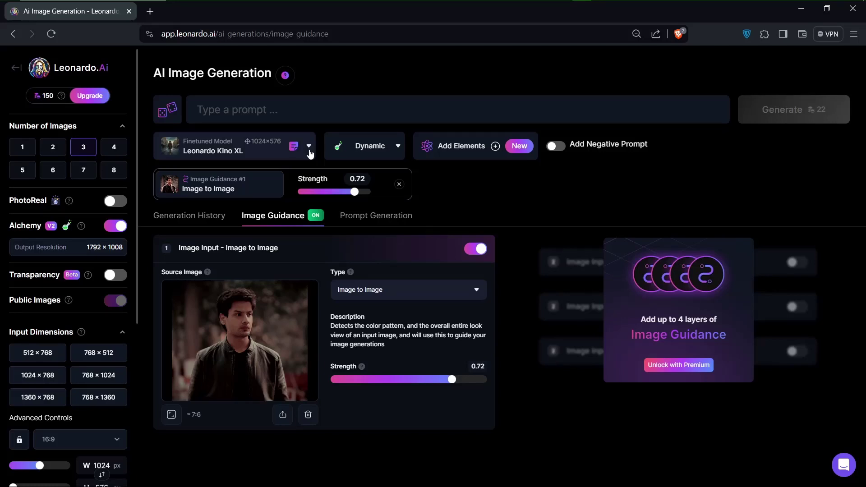
left_click(309, 150)
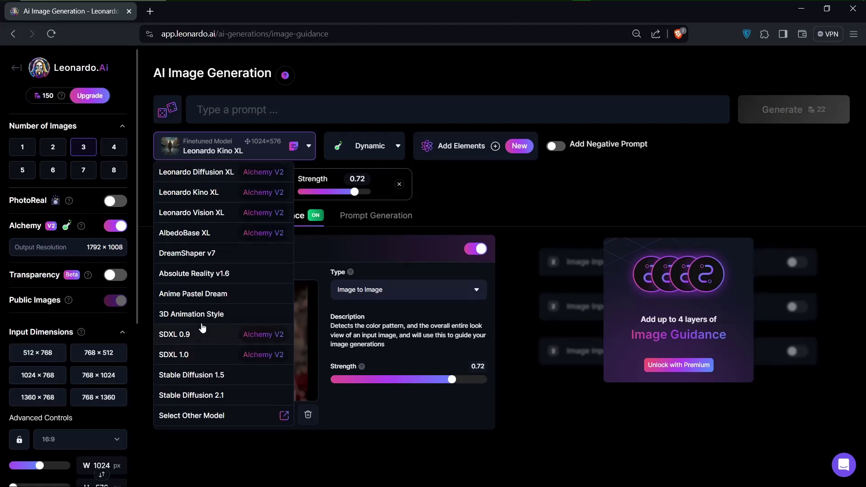
left_click(194, 415)
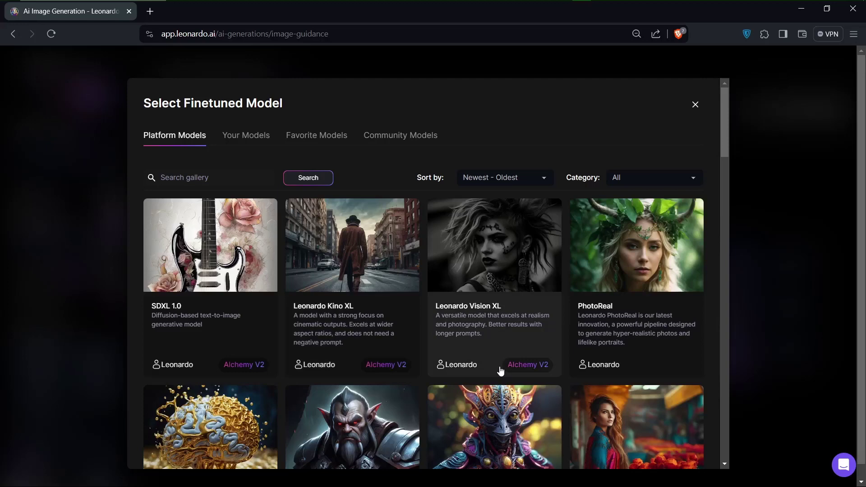
scroll(501, 371, "down", 9)
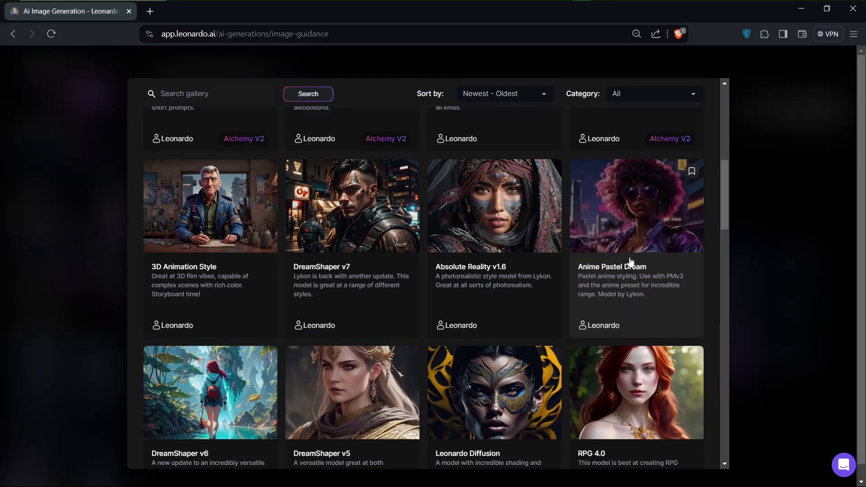
left_click(210, 392)
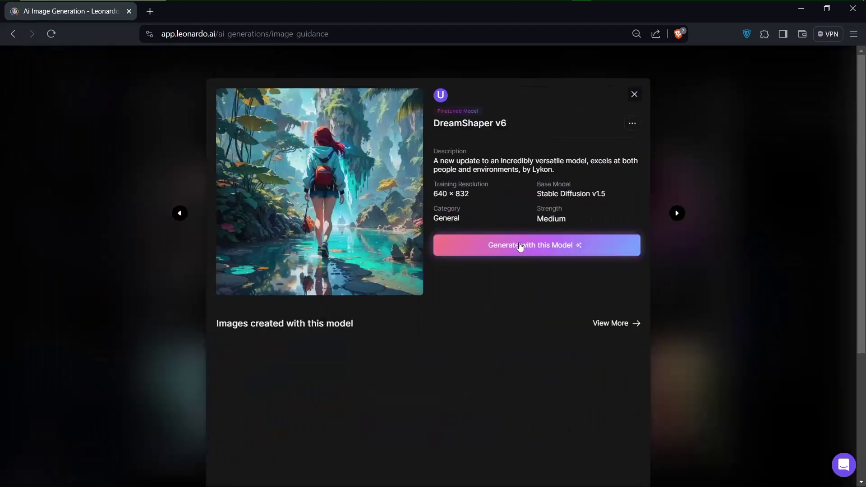
left_click(519, 247)
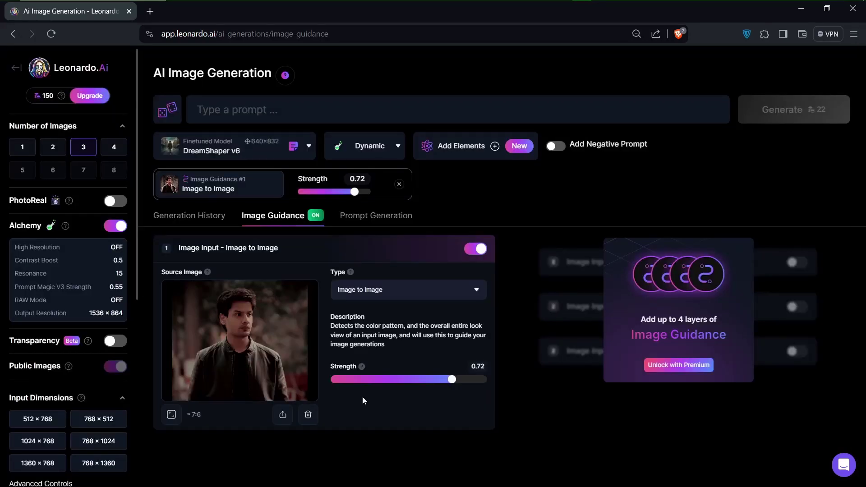
Step: Change the preset style from Dynamic to Anime, then bring up Prompt Generation
left_click(370, 145)
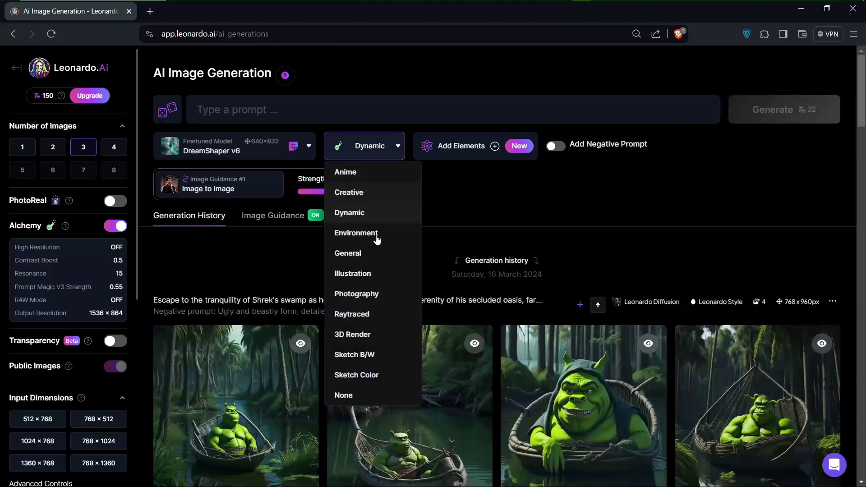
left_click(350, 179)
left_click(274, 214)
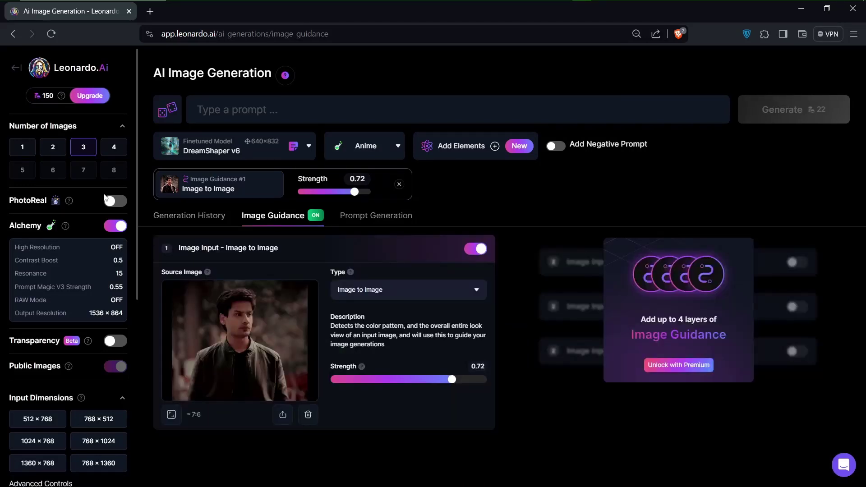
left_click(353, 220)
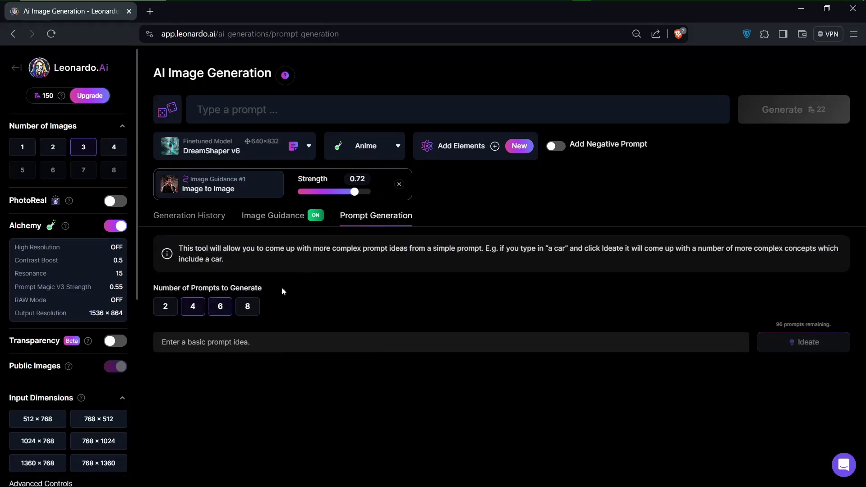
Step: Set the prompt count to 8 and ideate on the idea 'Anime art'
left_click(252, 306)
type("A")
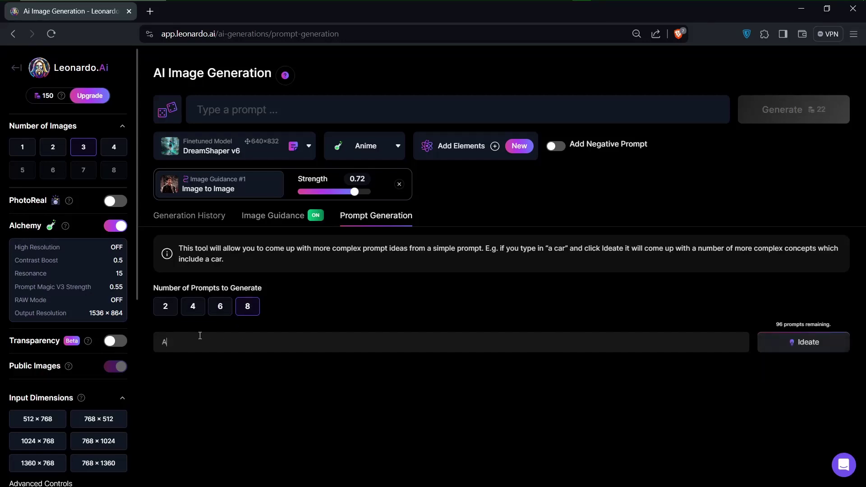
type("ni")
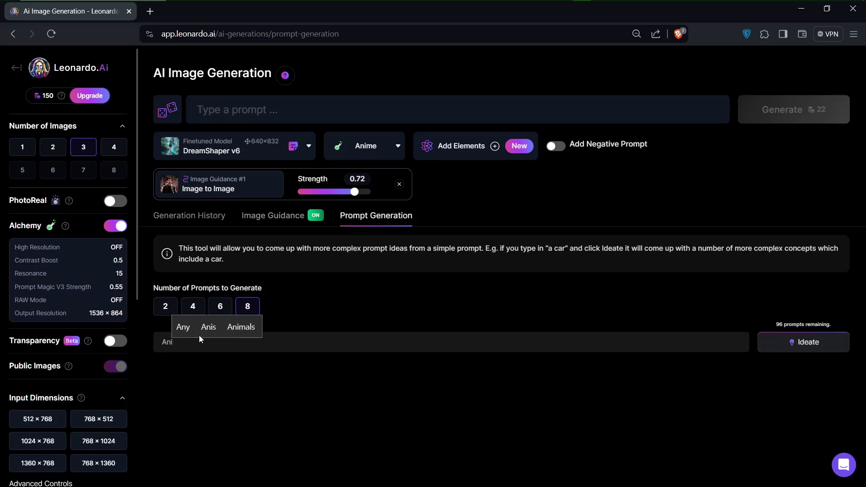
type("me art")
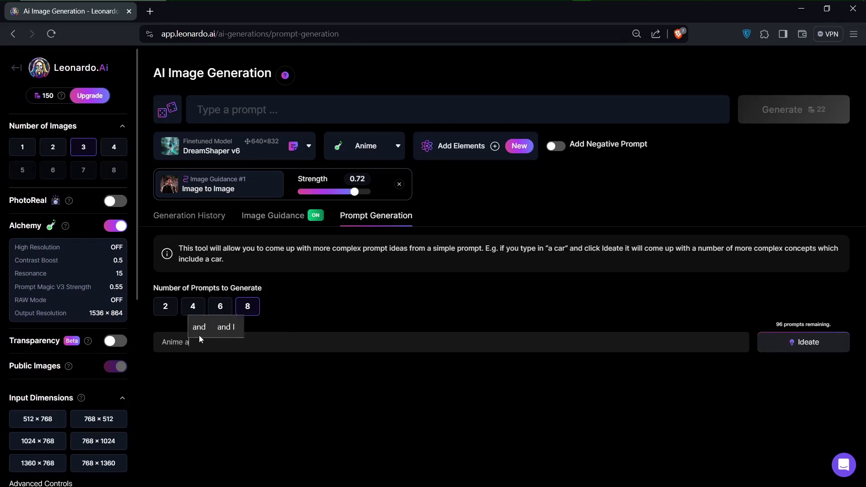
left_click(801, 342)
scroll(324, 370, "down", 5)
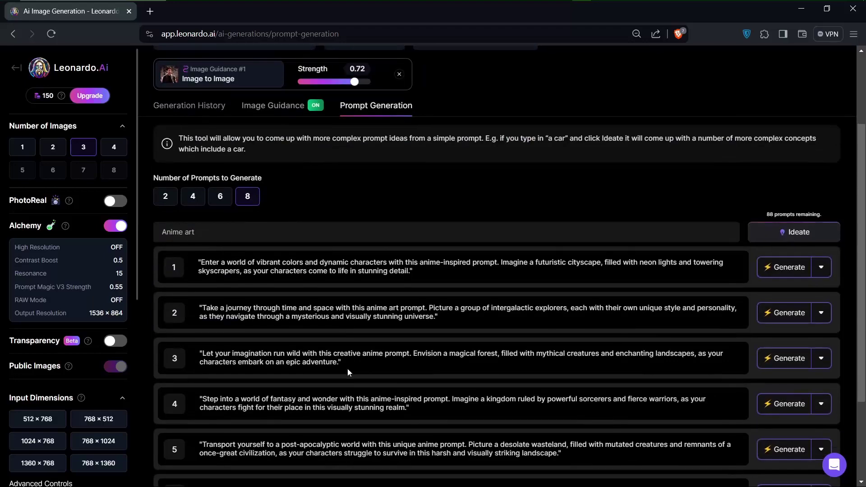
scroll(324, 370, "up", 5)
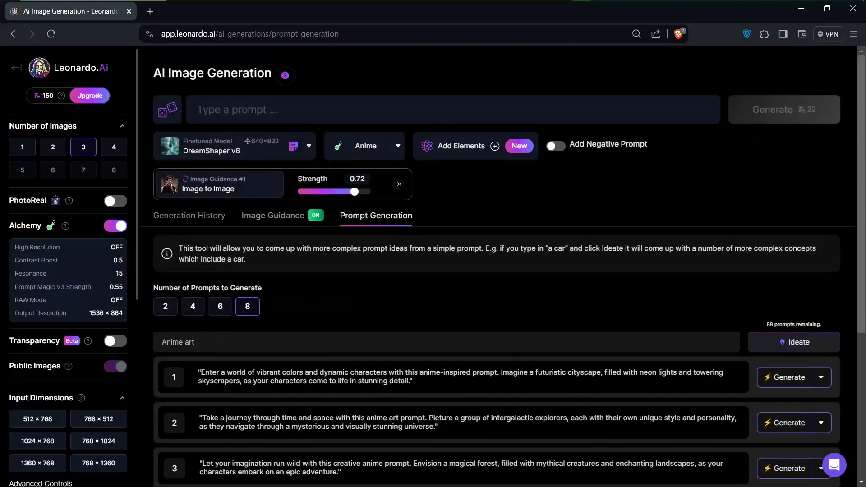
Step: Reword the idea to 'Make an Anime art for a single character' and regenerate the prompt ideas
type("for a single character")
key("Return")
left_click(163, 343)
type("Make an")
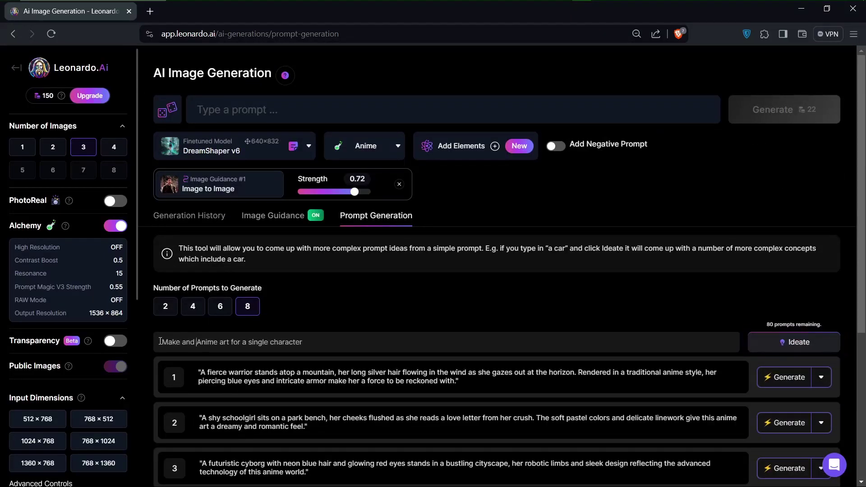
key("Return")
left_click(820, 377)
scroll(819, 378, "down", 5)
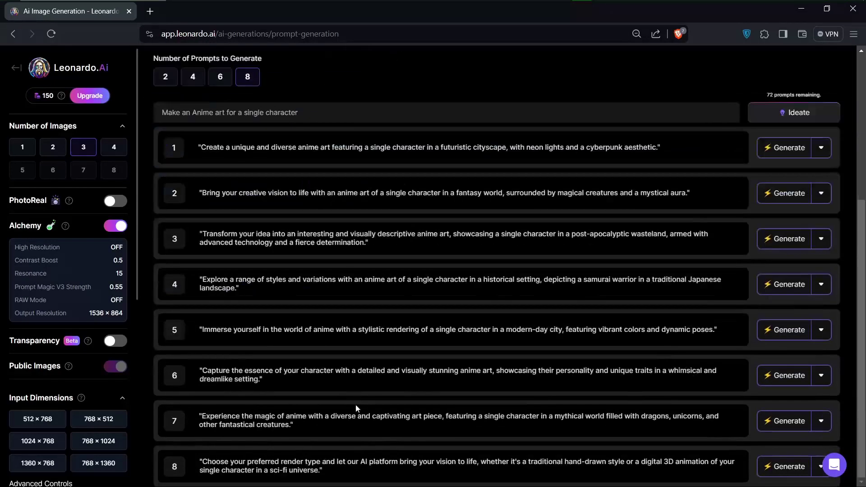
scroll(819, 378, "up", 5)
left_click(820, 379)
left_click(819, 378)
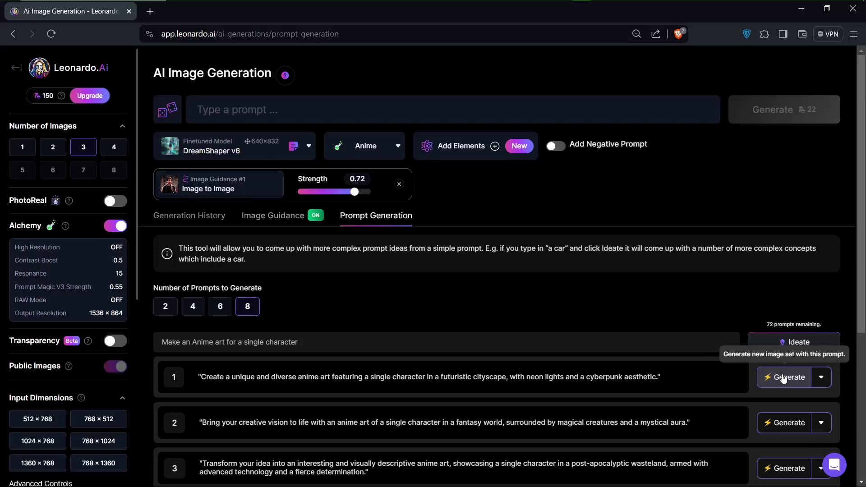
scroll(372, 408, "down", 5)
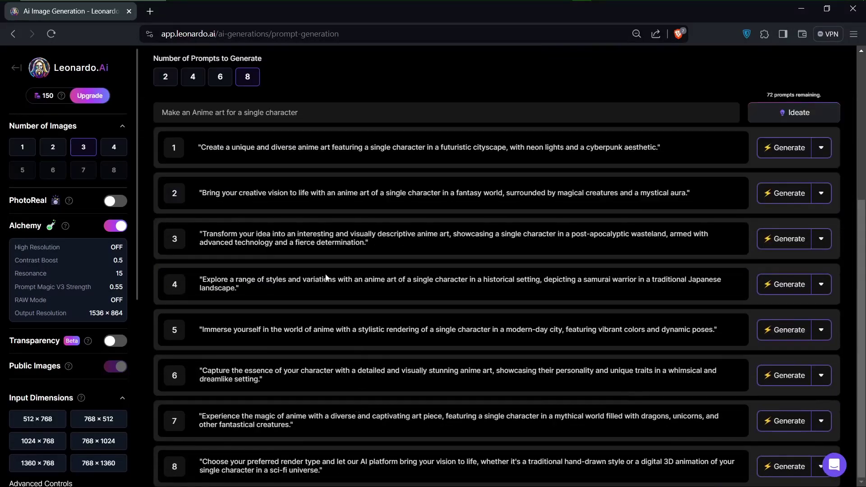
scroll(326, 273, "up", 4)
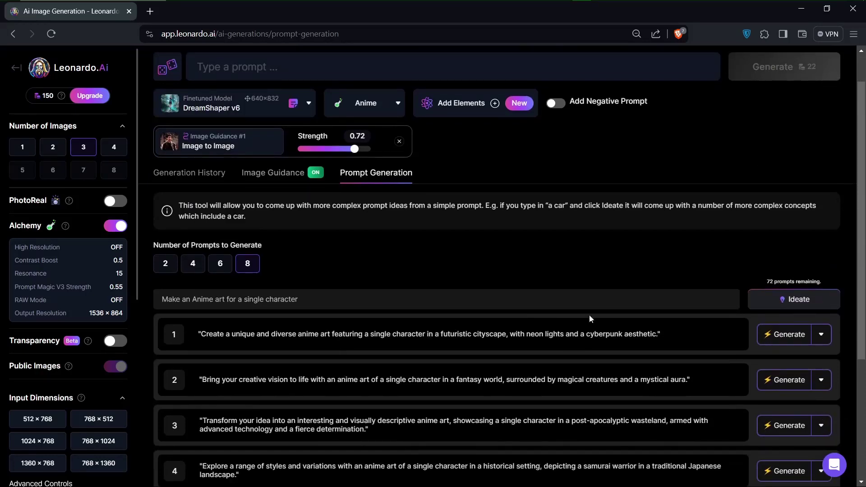
Step: Generate three images from the first cyberpunk-city prompt idea, then check the guidance reference photo
left_click(782, 339)
scroll(495, 295, "up", 1)
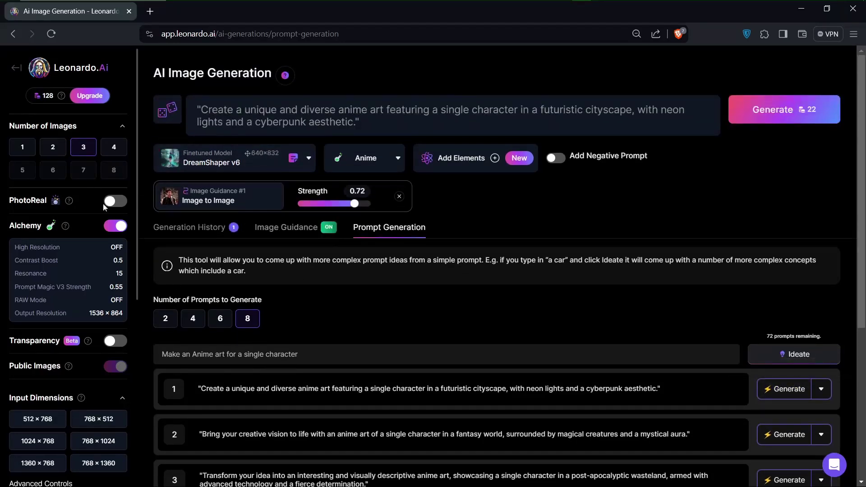
left_click(181, 233)
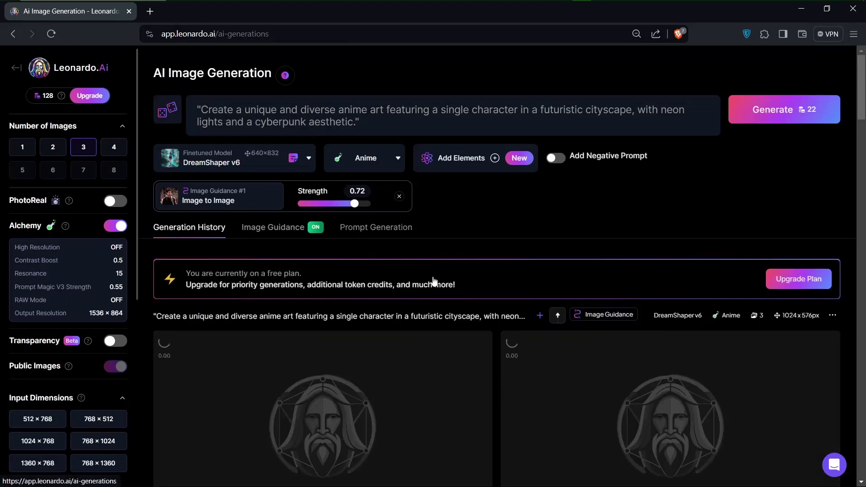
scroll(493, 393, "down", 5)
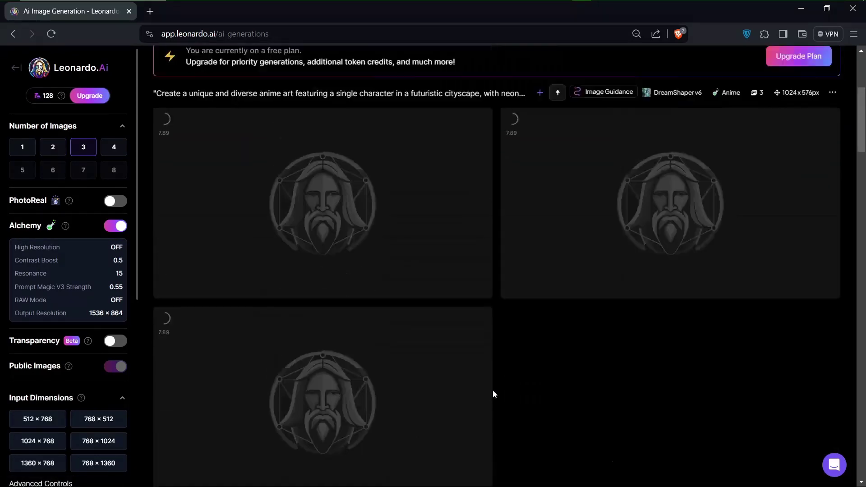
scroll(493, 390, "up", 2)
scroll(447, 258, "up", 2)
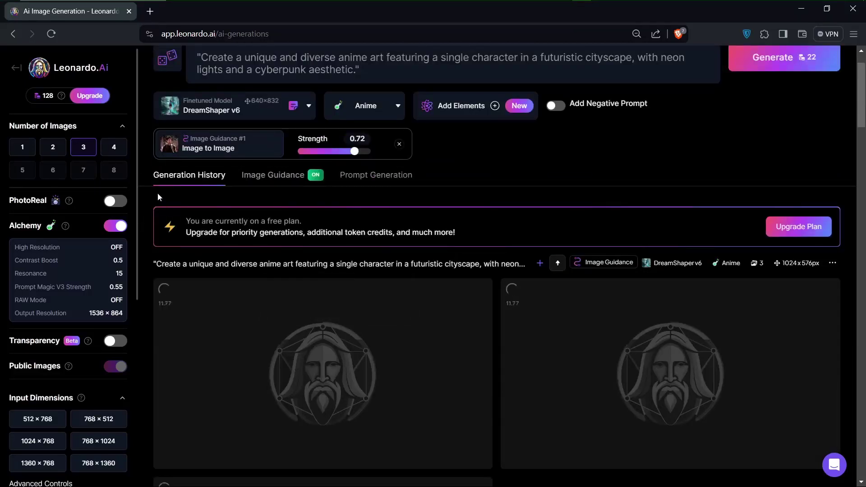
left_click(264, 178)
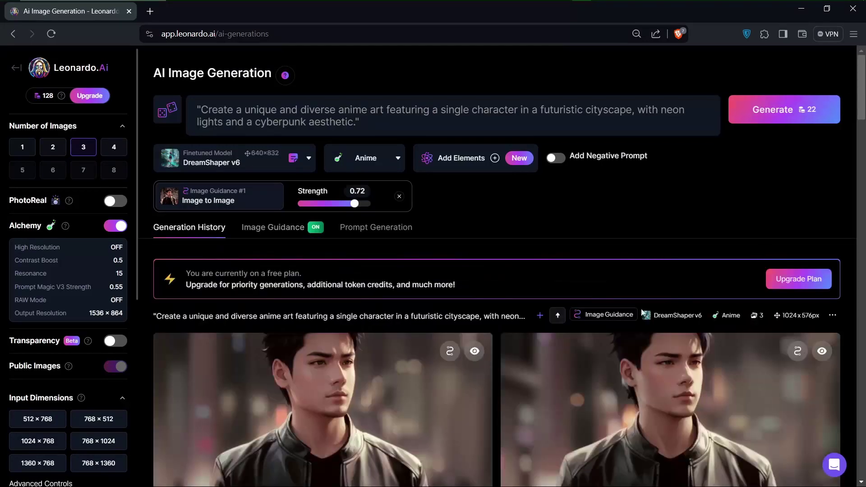
Step: Open the first finished leather-jacket anime portrait and enlarge it in the viewer
scroll(564, 426, "down", 3)
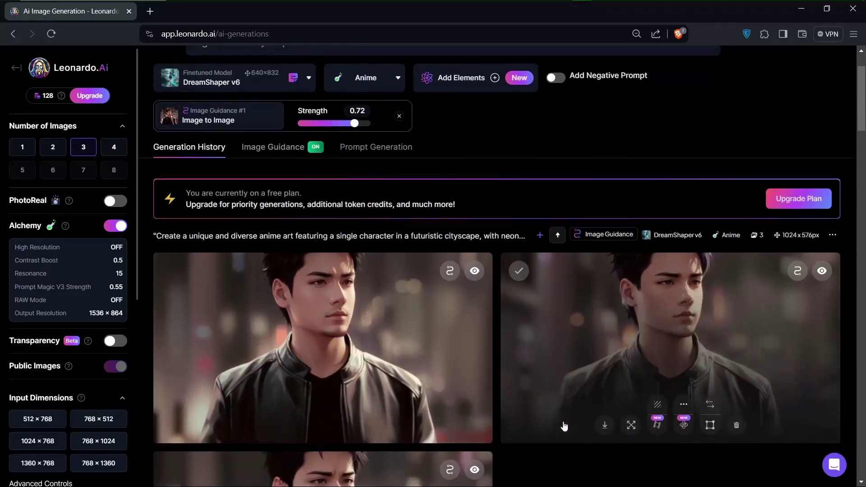
scroll(564, 426, "down", 4)
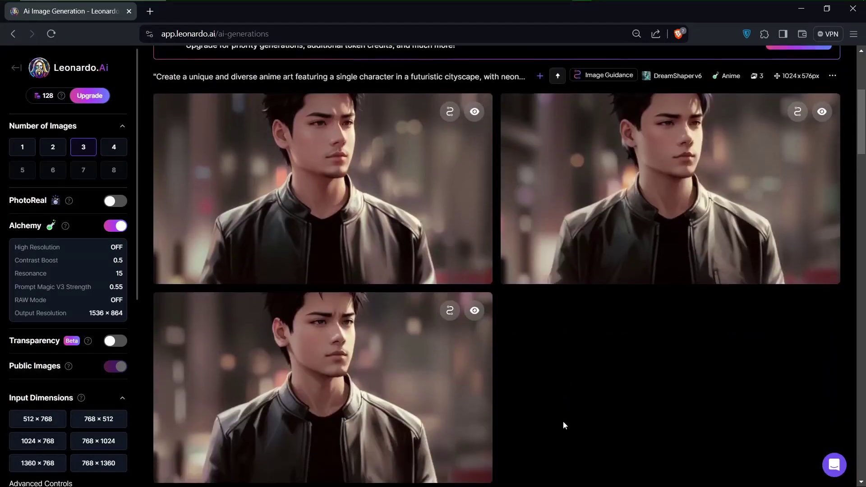
mouse_move(333, 224)
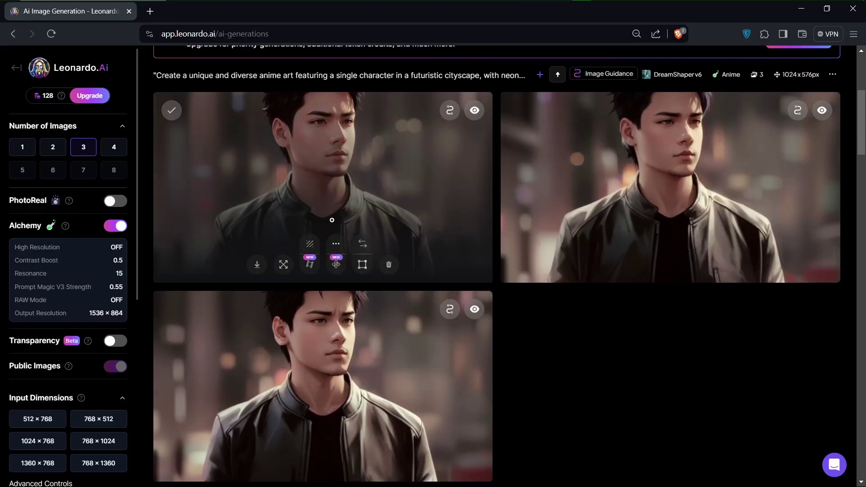
left_click(332, 220)
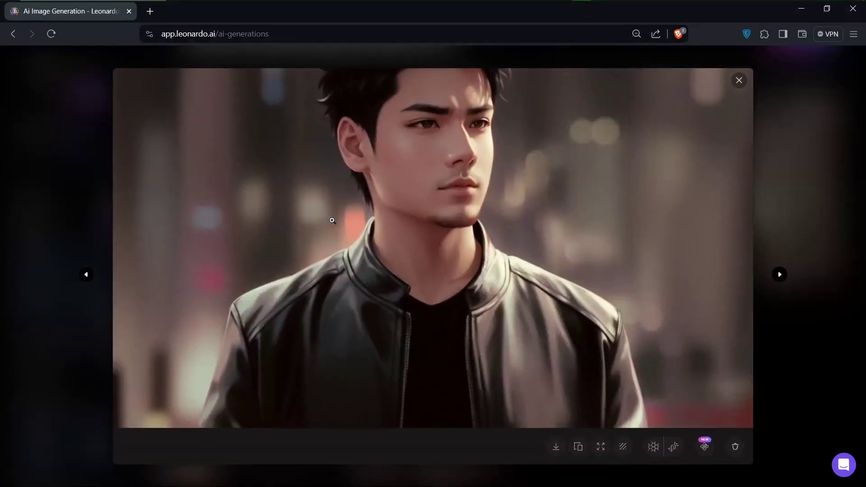
left_click(438, 129)
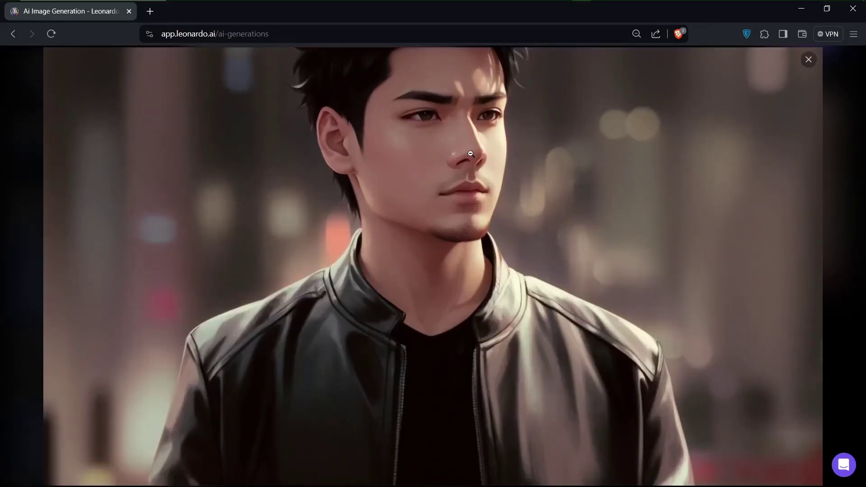